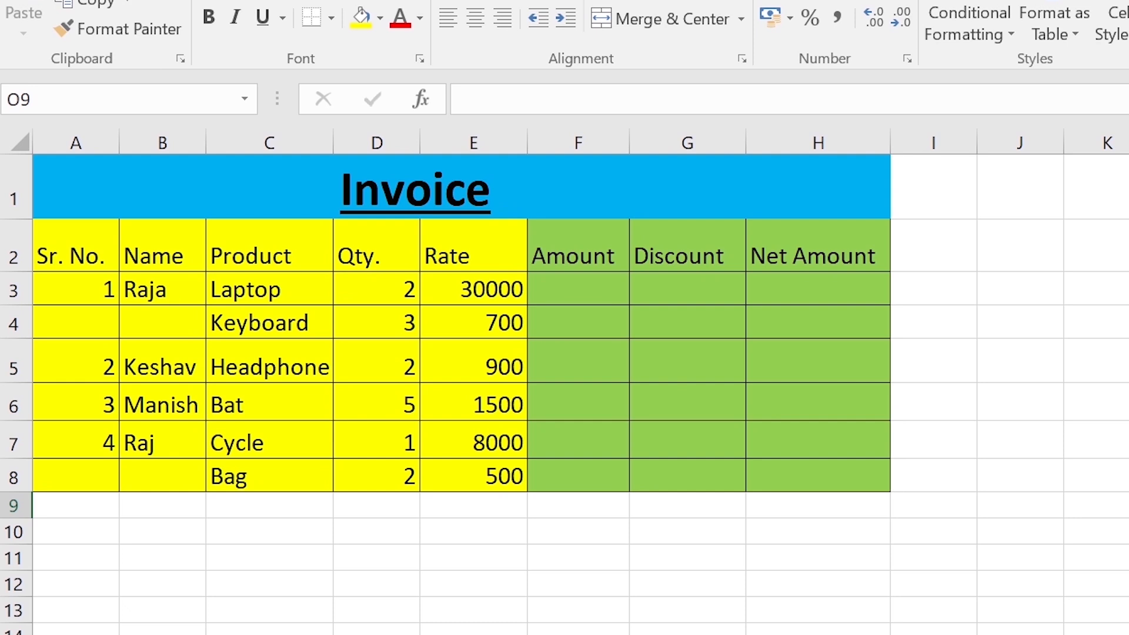
Calculate the laptop's Amount in cell F3 by multiplying rate by quantity with the formula =(E3*D3).
click(578, 288)
text(=)
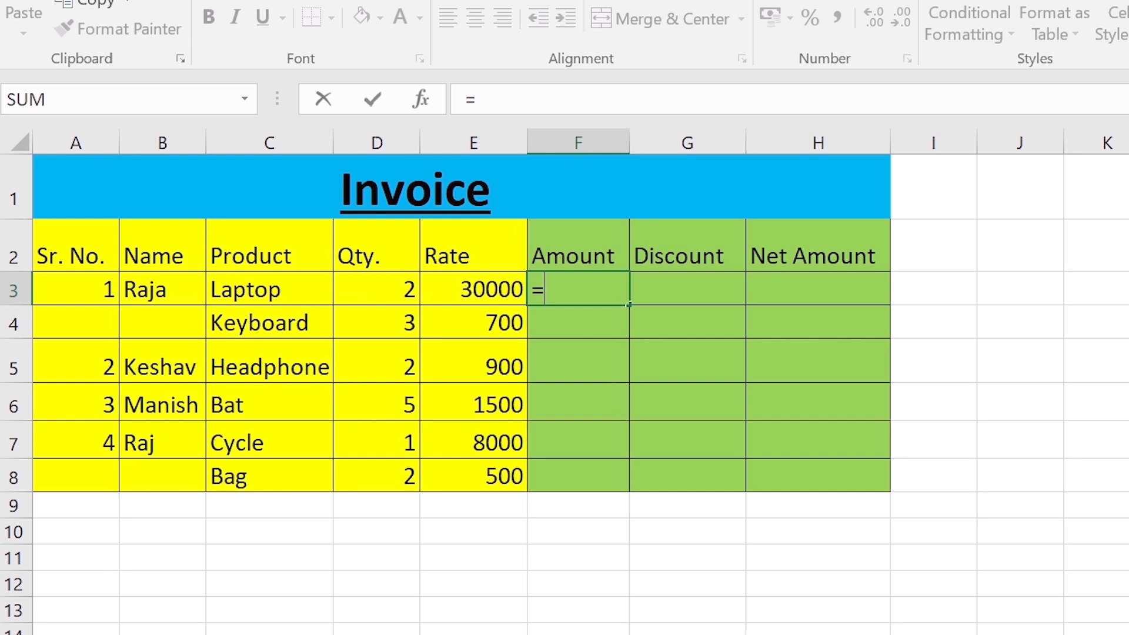
text(()
key(Left)
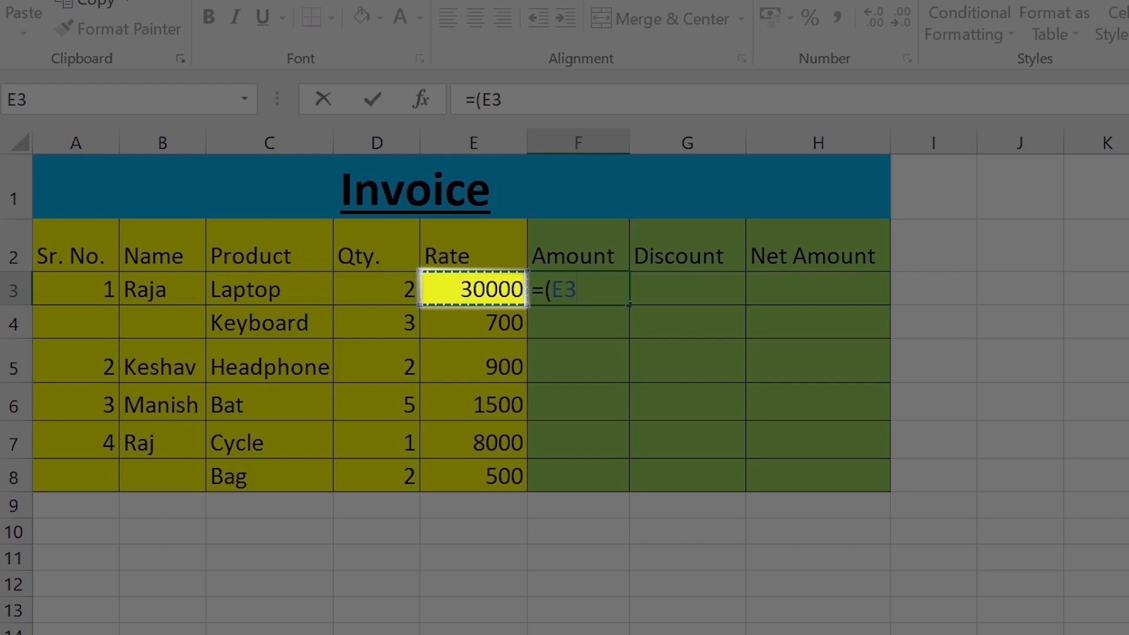
text(*)
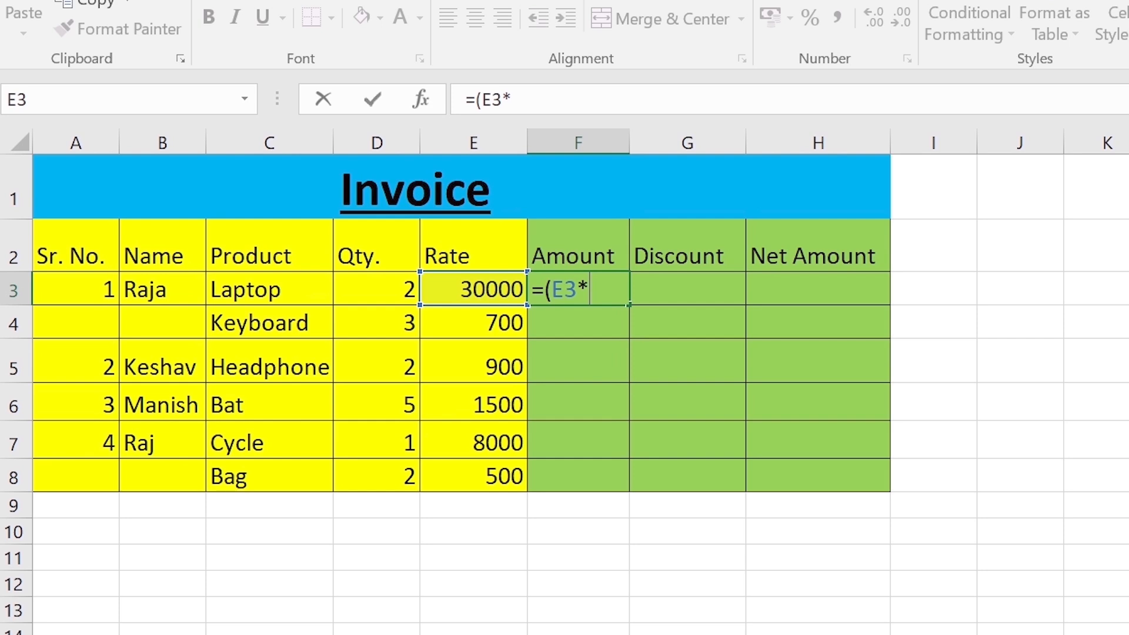
key(Left)
key(Left)
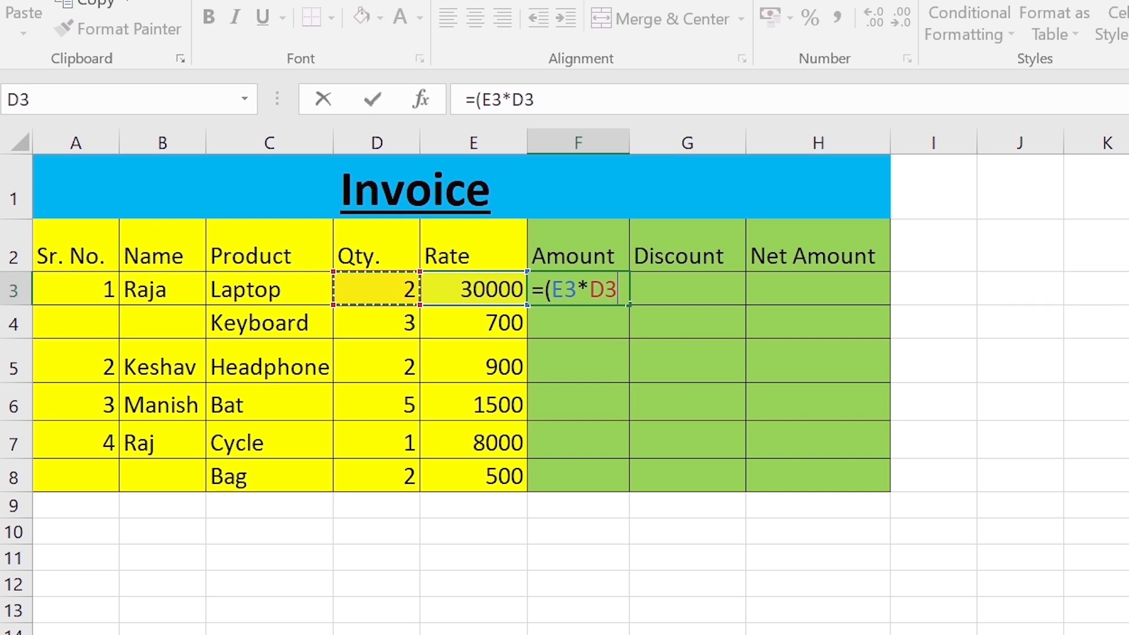
text())
key(Return)
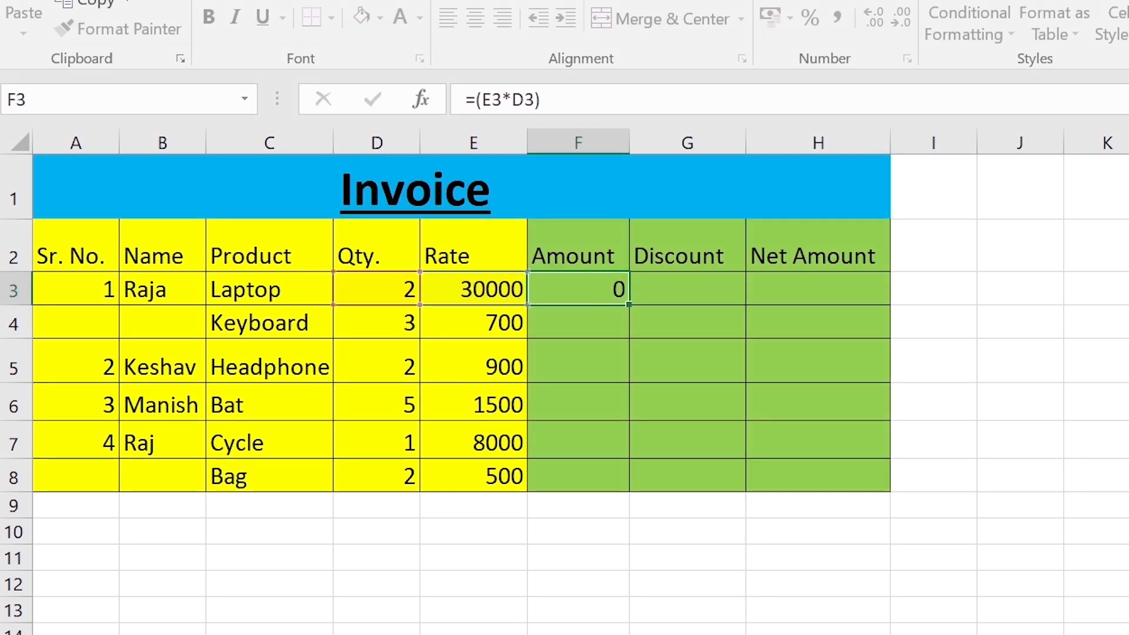
key(Up)
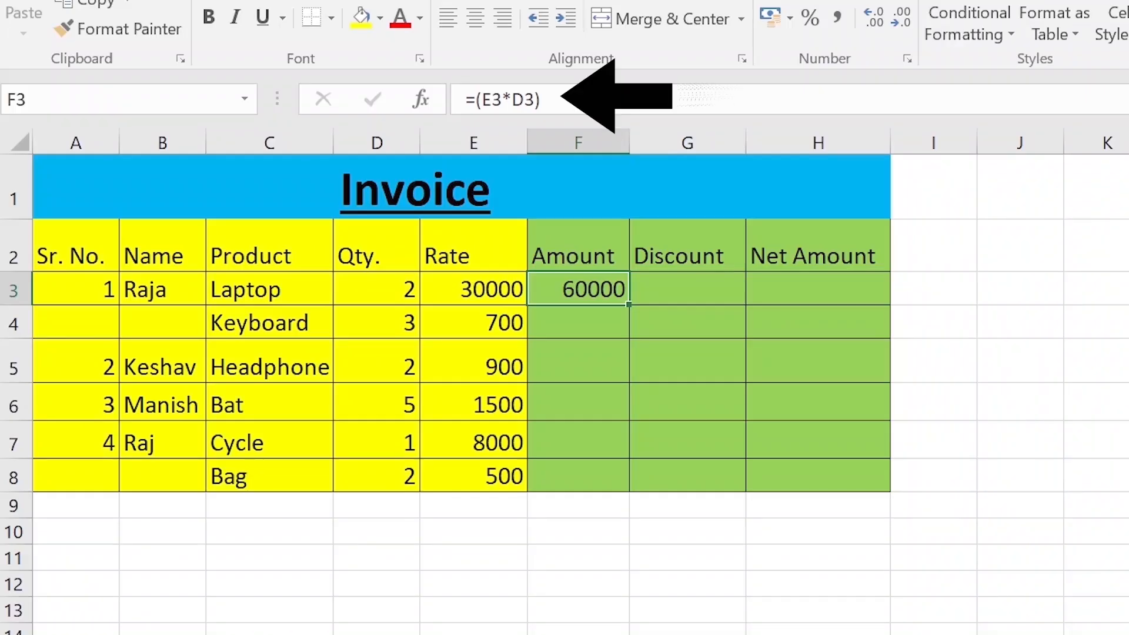
Calculate a 5 percent discount for the laptop in cell G3 with the formula =(F3*5/100).
click(688, 289)
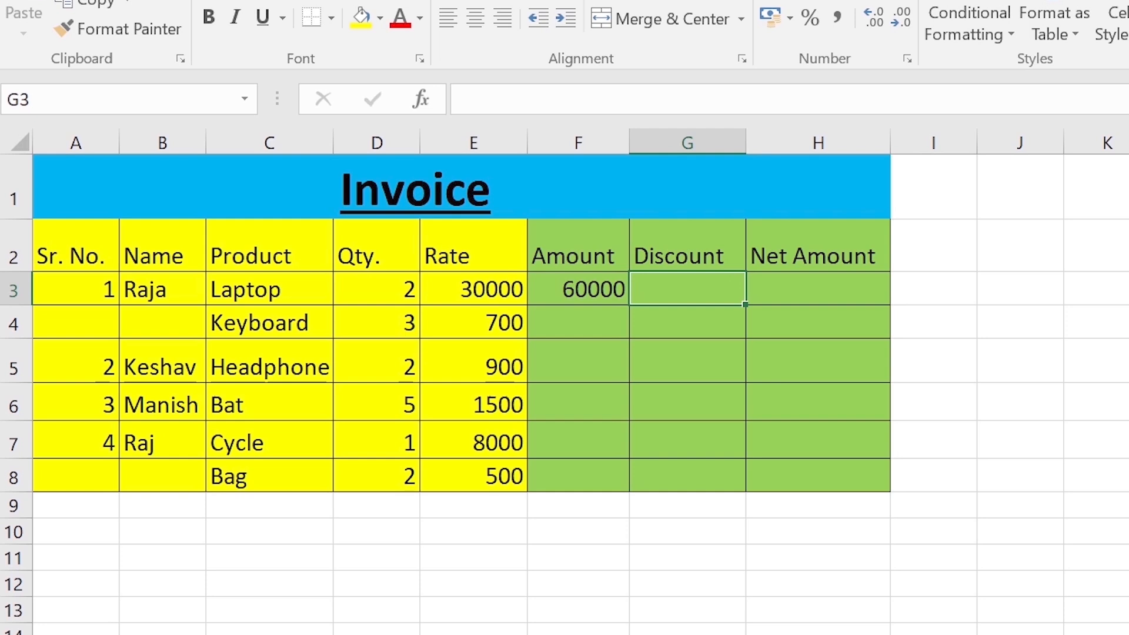
text(=)
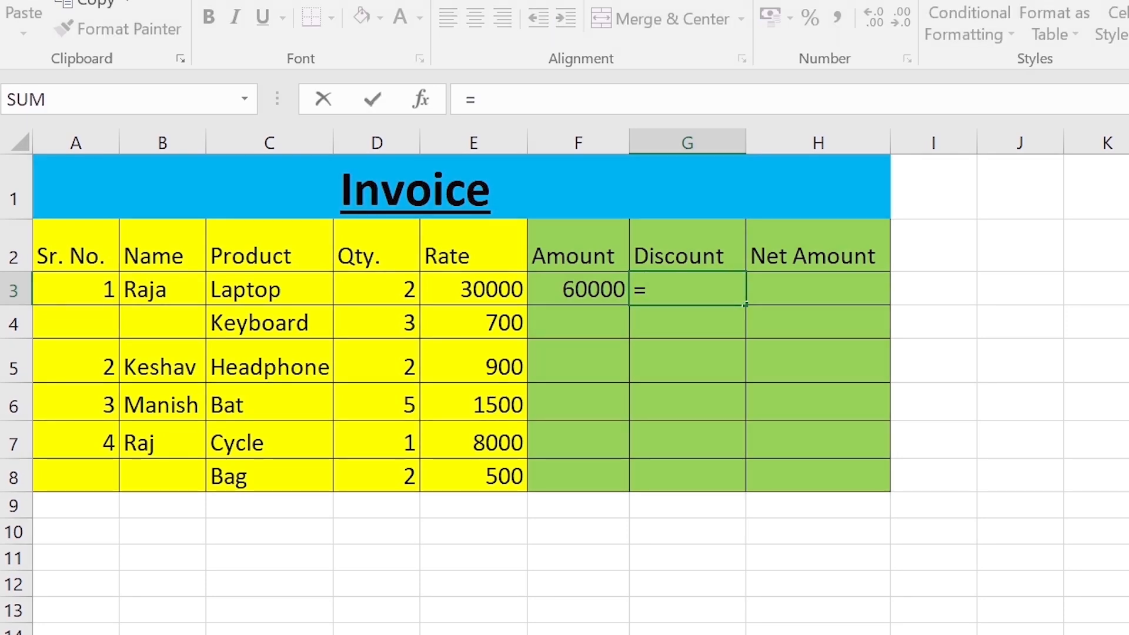
text(()
key(Left)
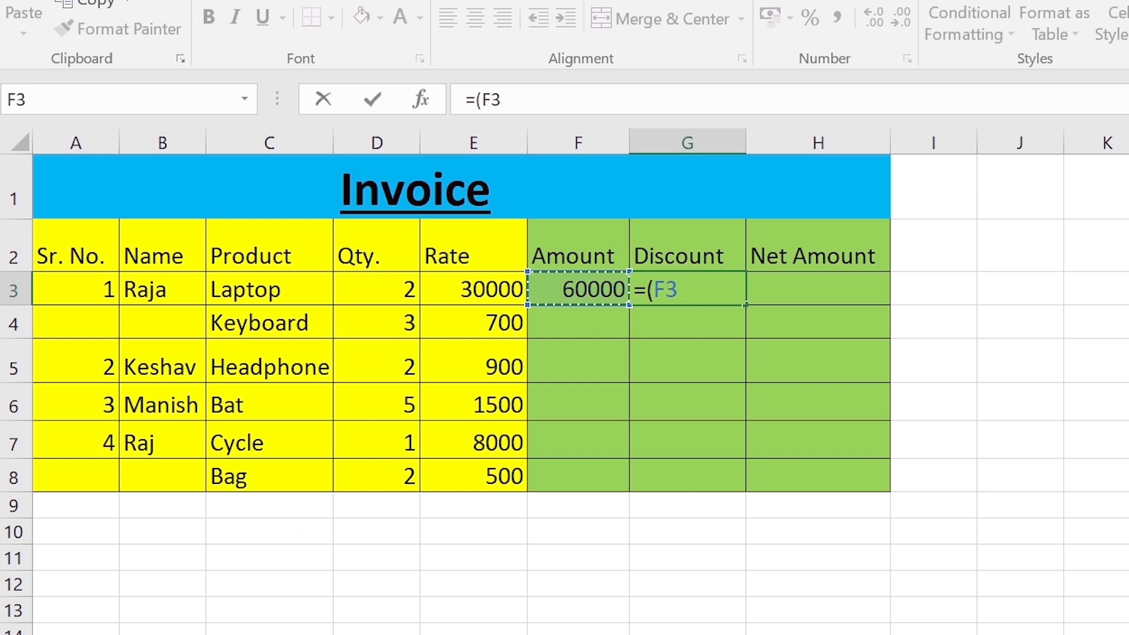
text(*5)
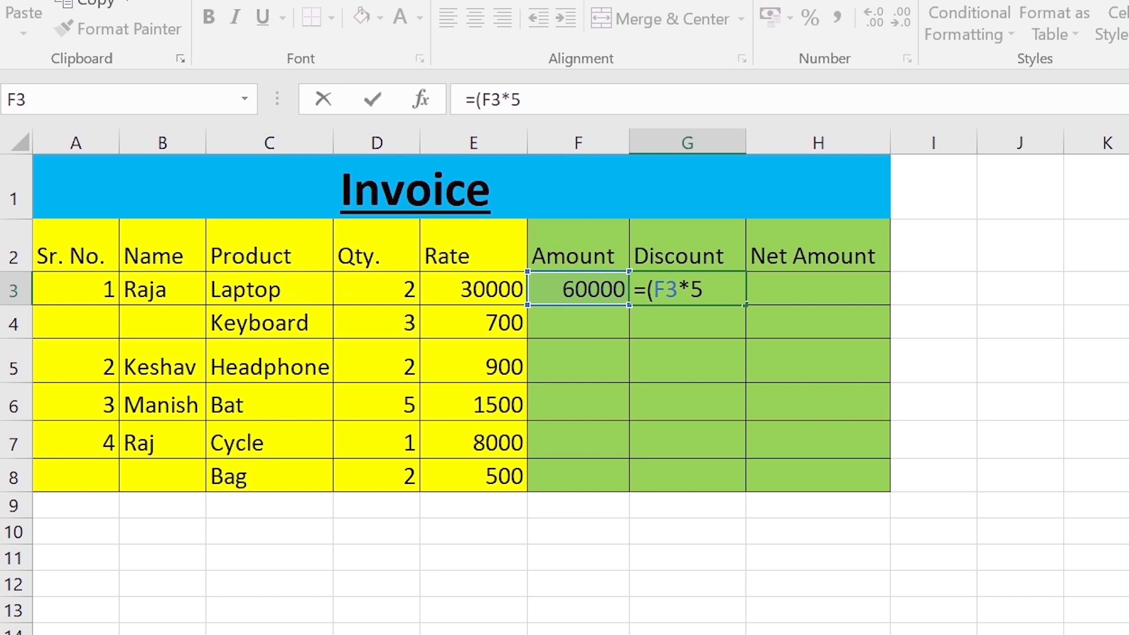
text(/100))
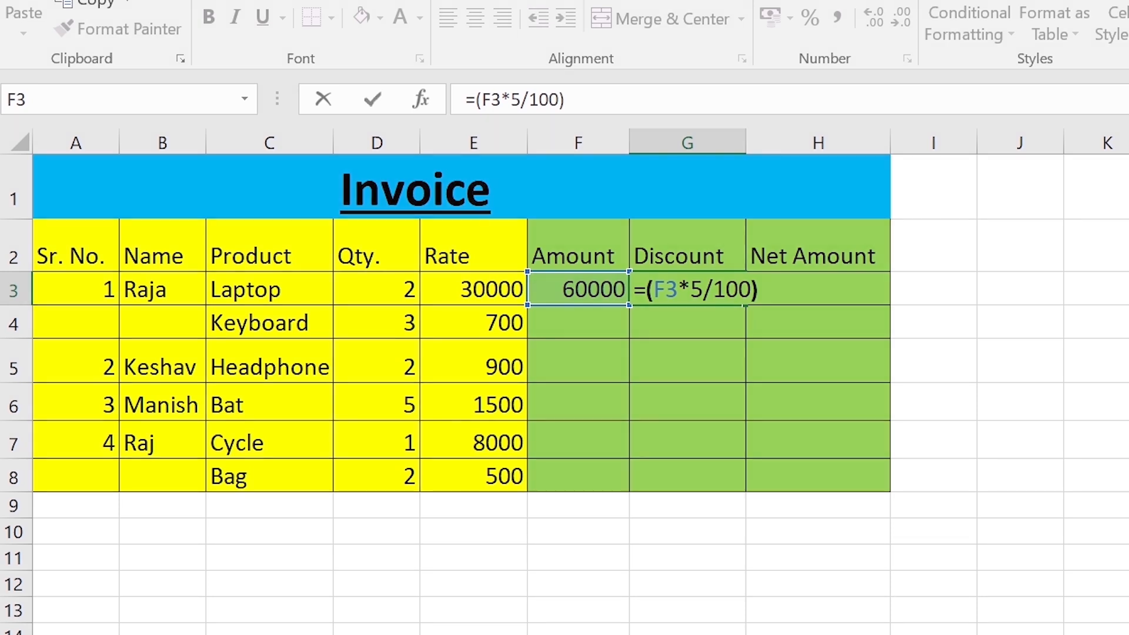
key(Return)
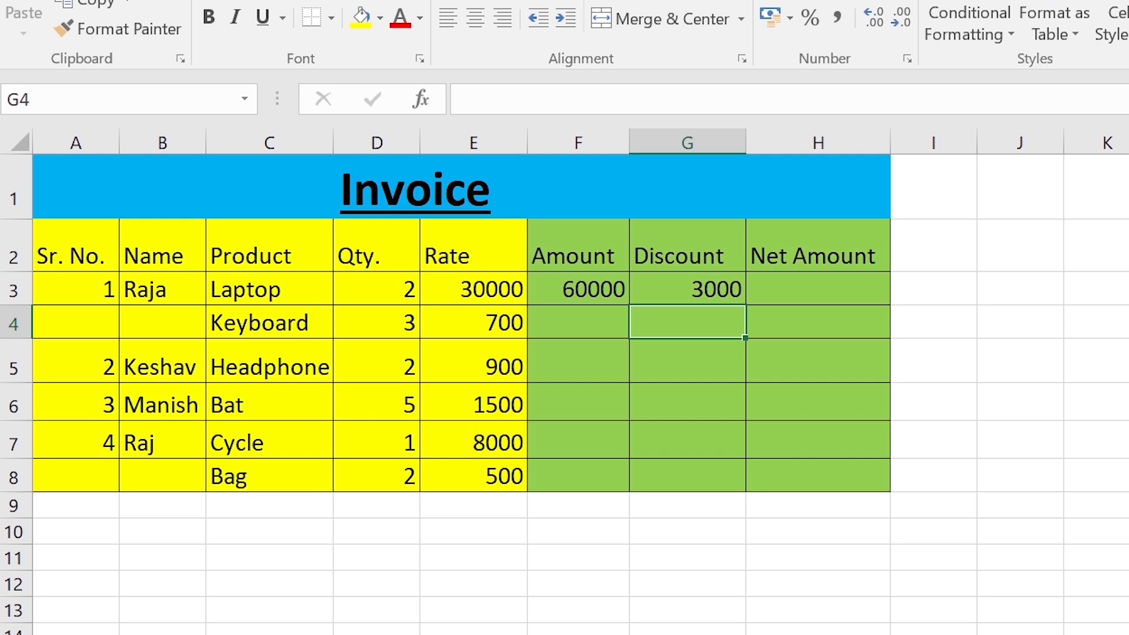
click(687, 289)
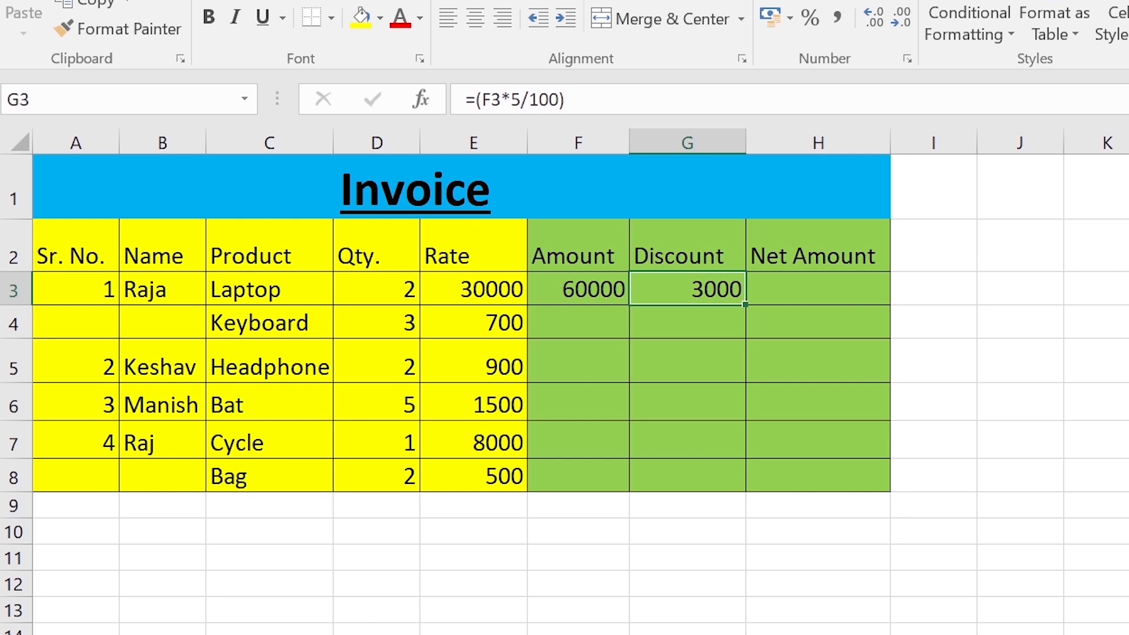
Calculate the laptop's Net Amount in cell H3 by subtracting the discount with the formula =(F3-G3).
click(818, 288)
key(F2)
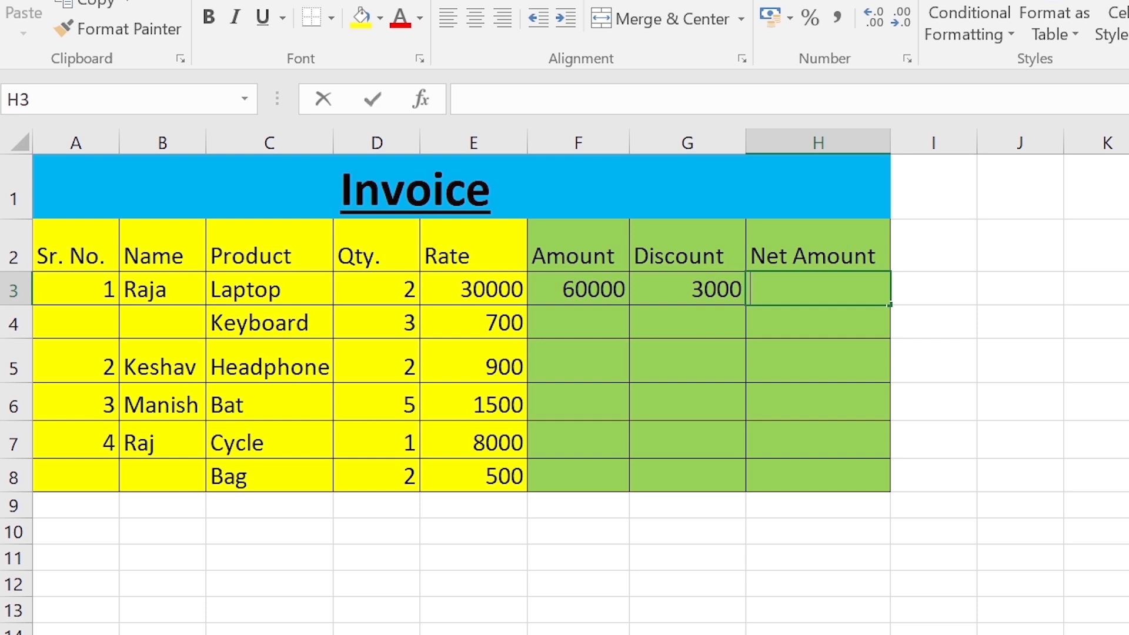
text(=()
key(Left)
key(Left)
text(-))
key(BackSpace)
key(Left)
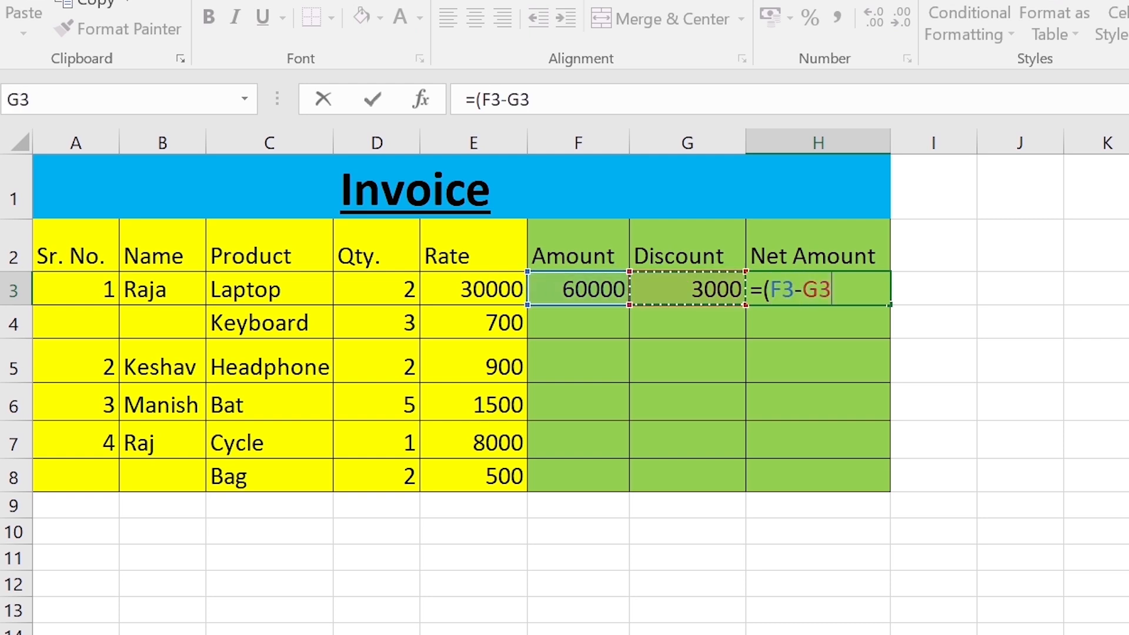
text())
key(Return)
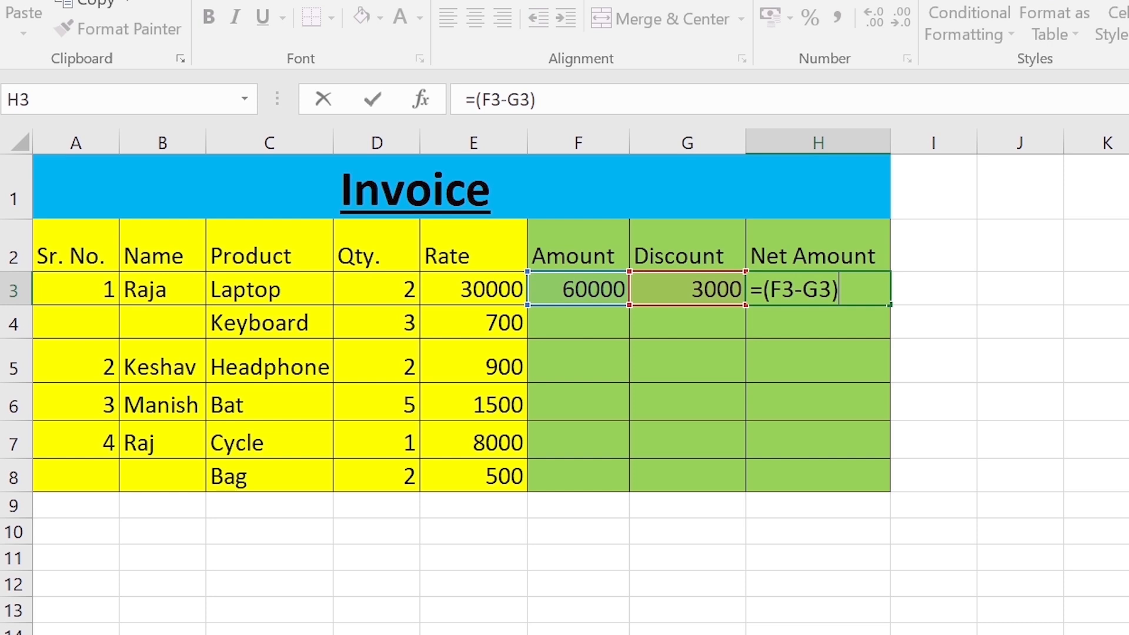
key(Return)
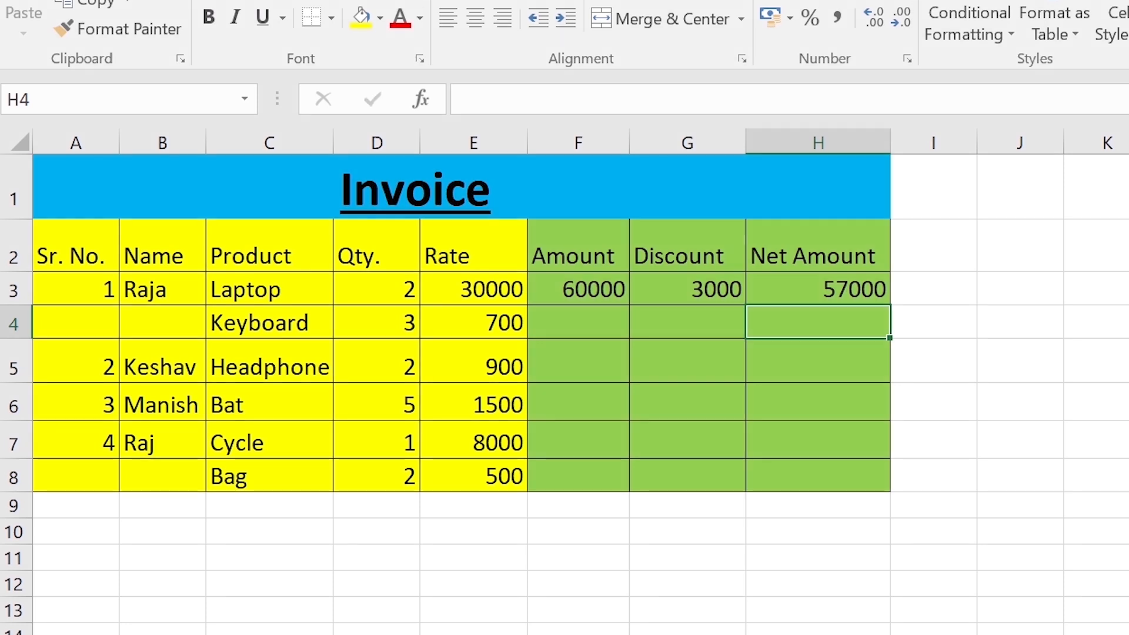
Calculate the keyboard's Amount in cell F4 by multiplying rate by quantity with the formula =(E4*D4).
key(Left)
key(Left)
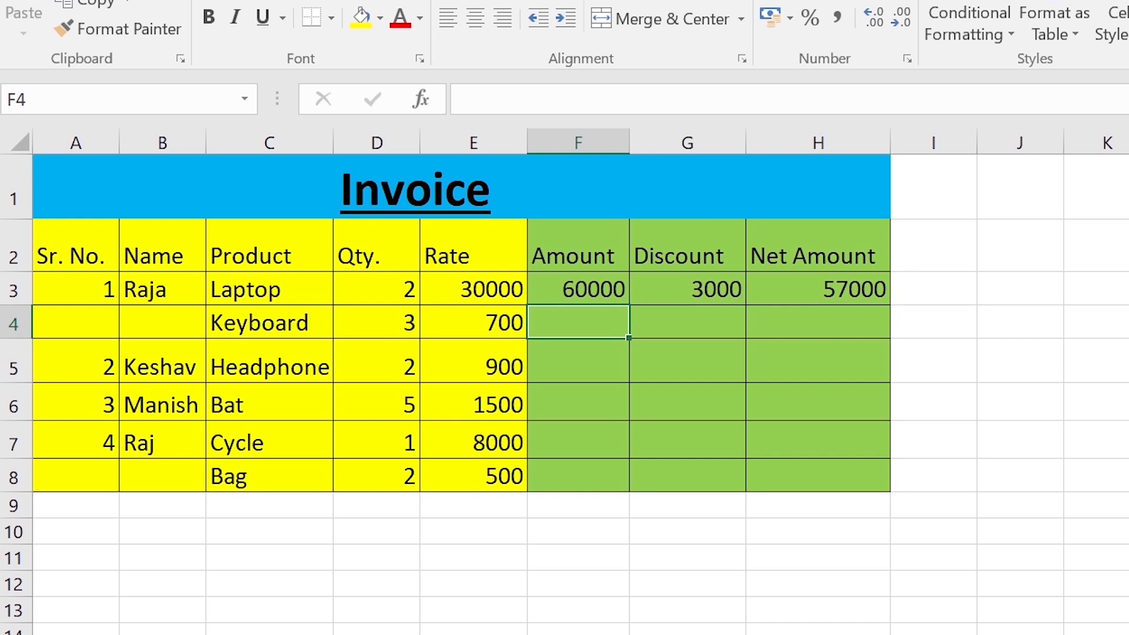
text(=()
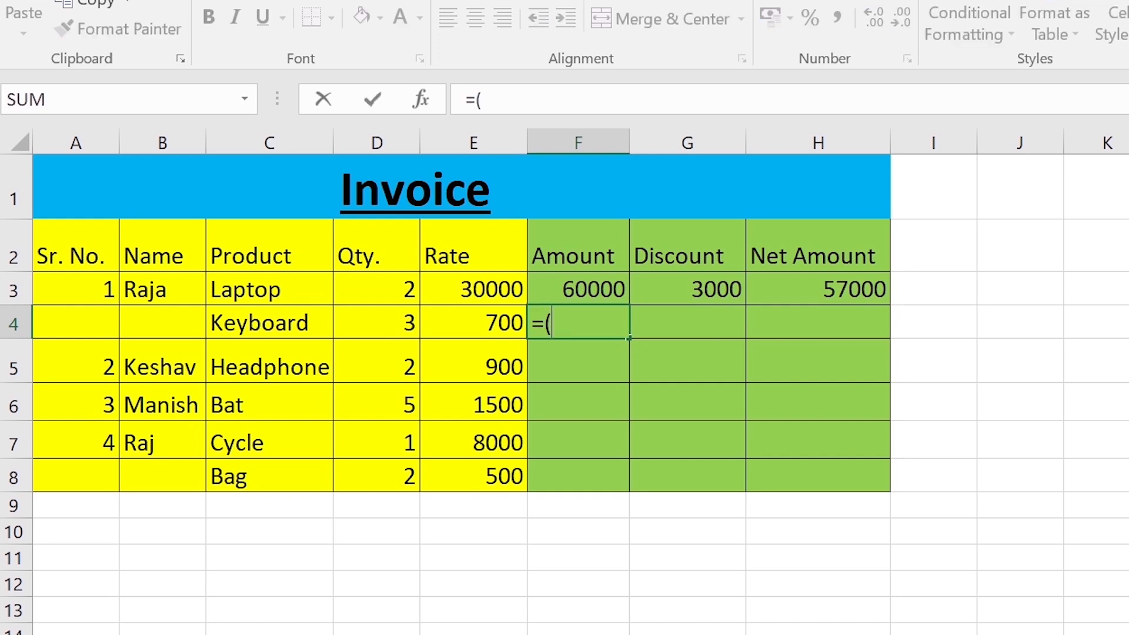
key(Left)
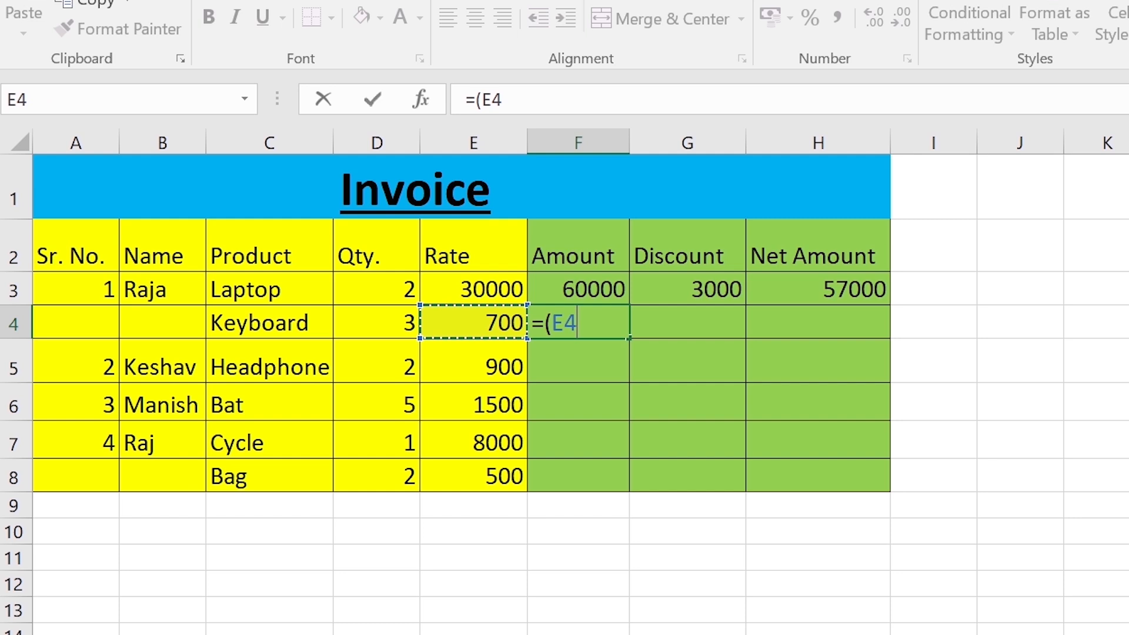
text(*)
key(Left)
key(Left)
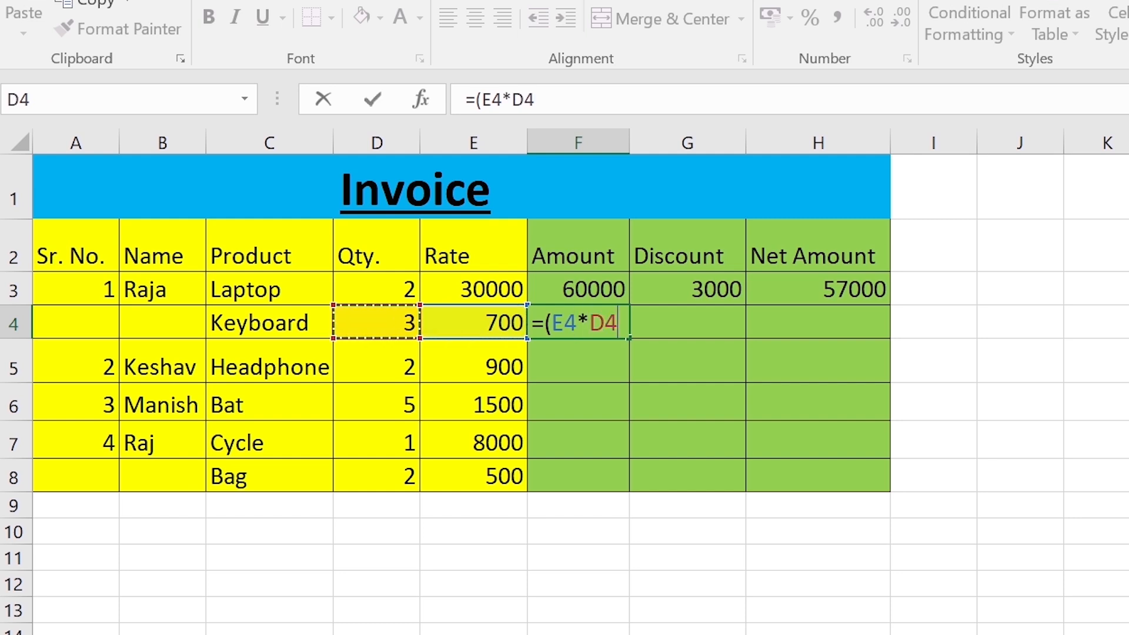
text())
key(Return)
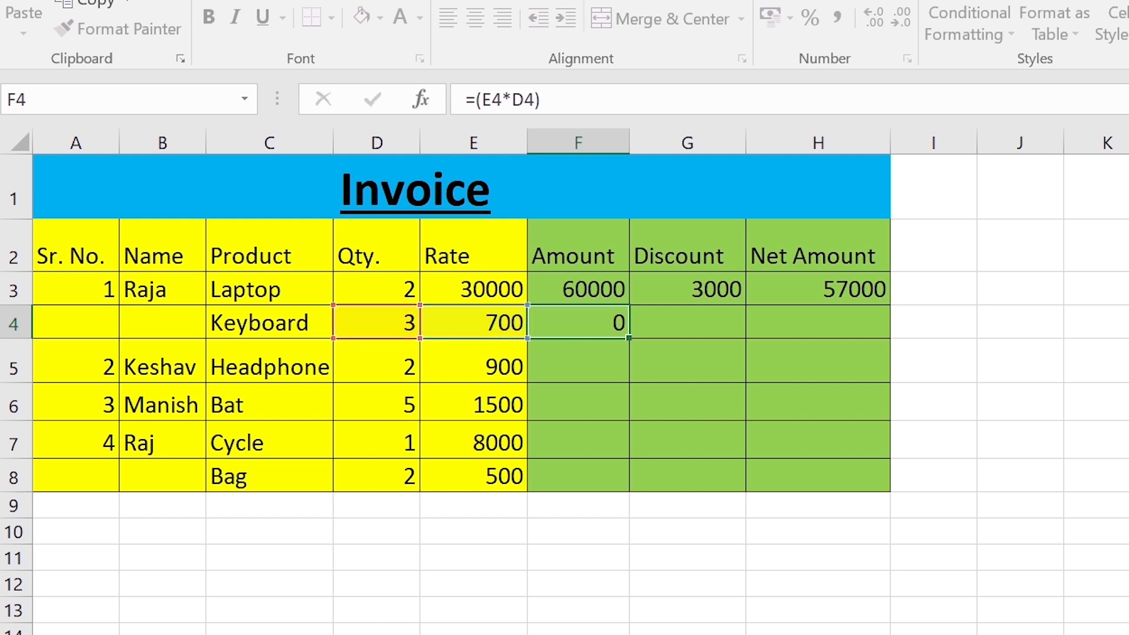
key(Up)
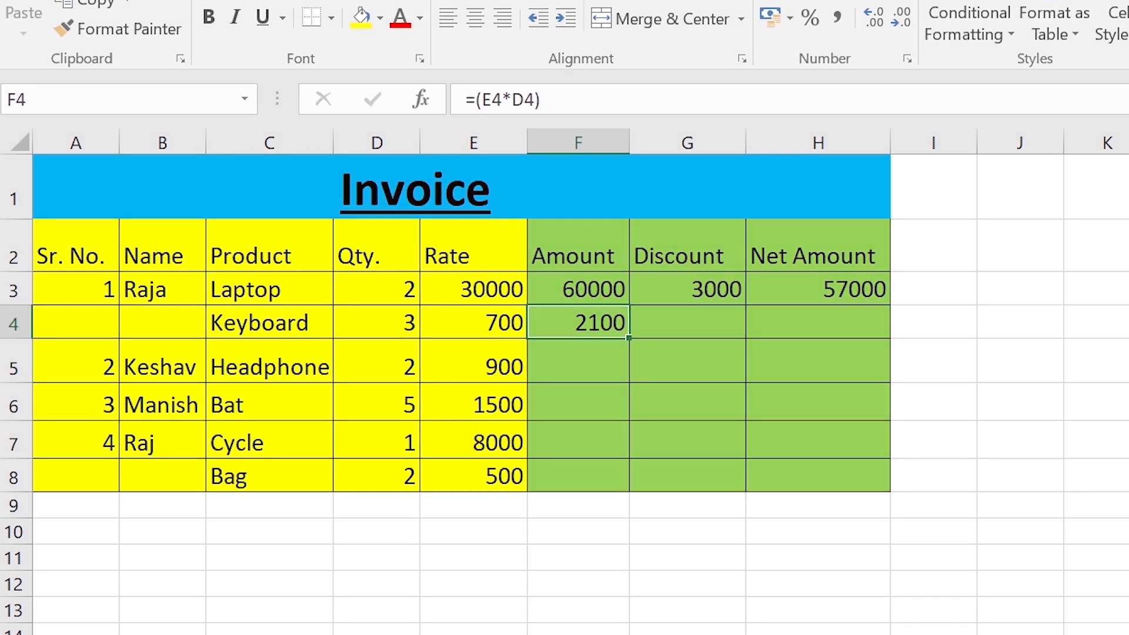
Calculate the keyboard's discount in cell G4 using the percent sign, with the formula =(F4*5%).
key(Right)
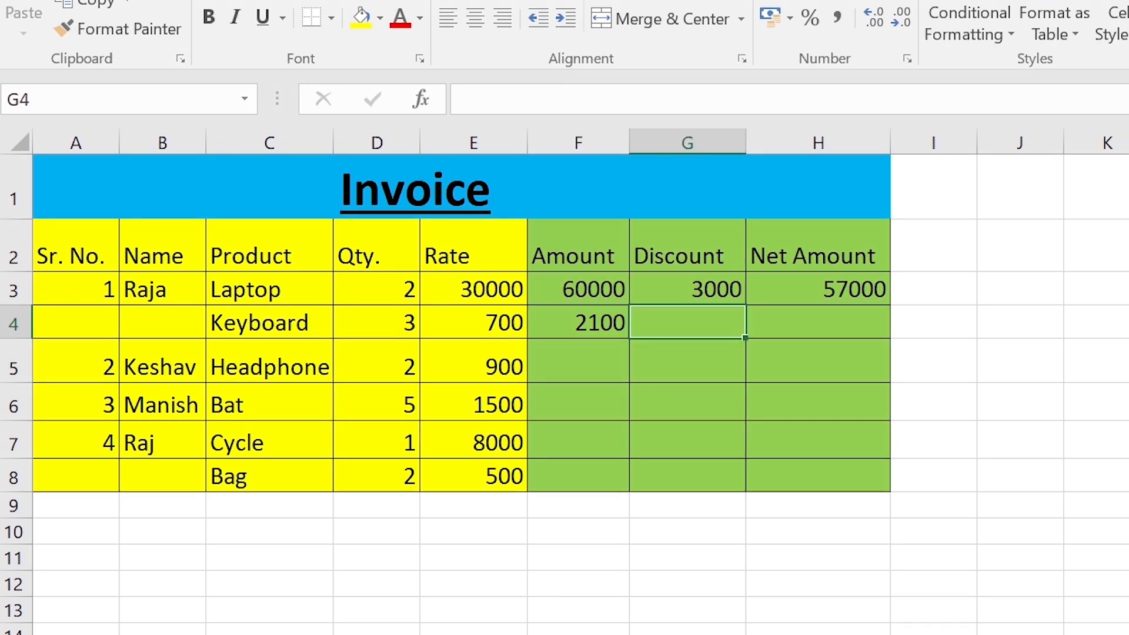
text(=()
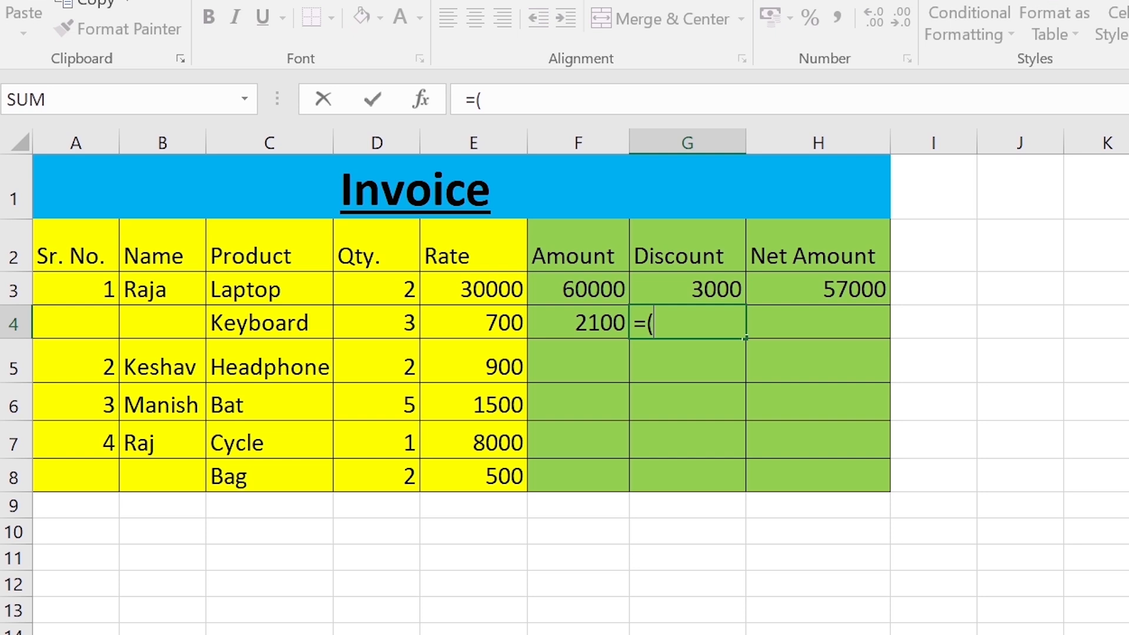
key(Left)
text(*5%)
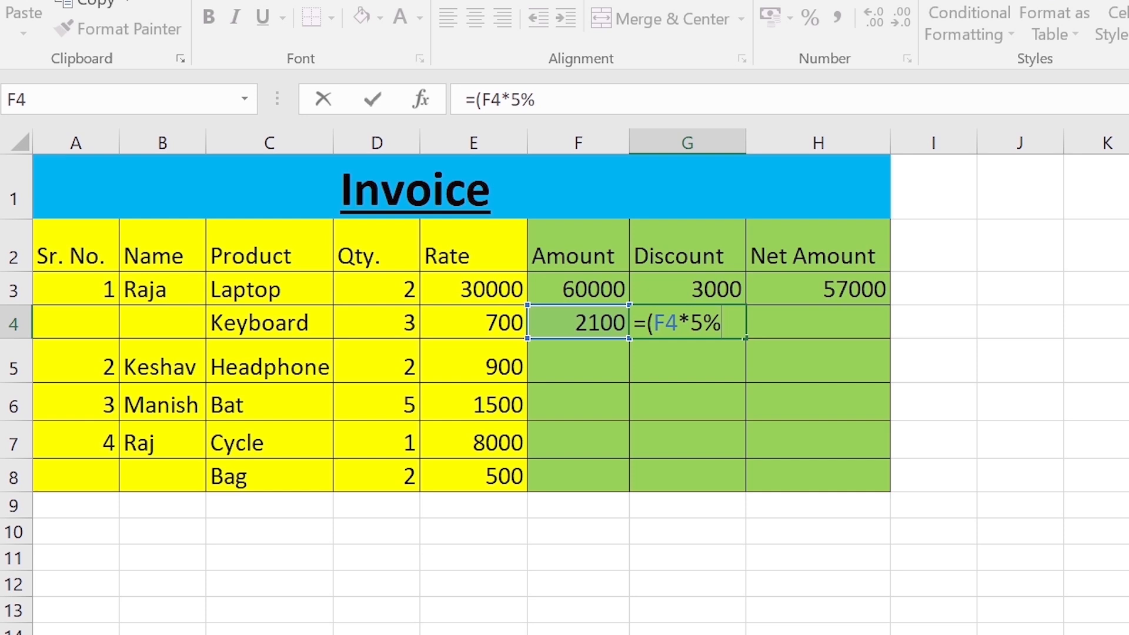
text())
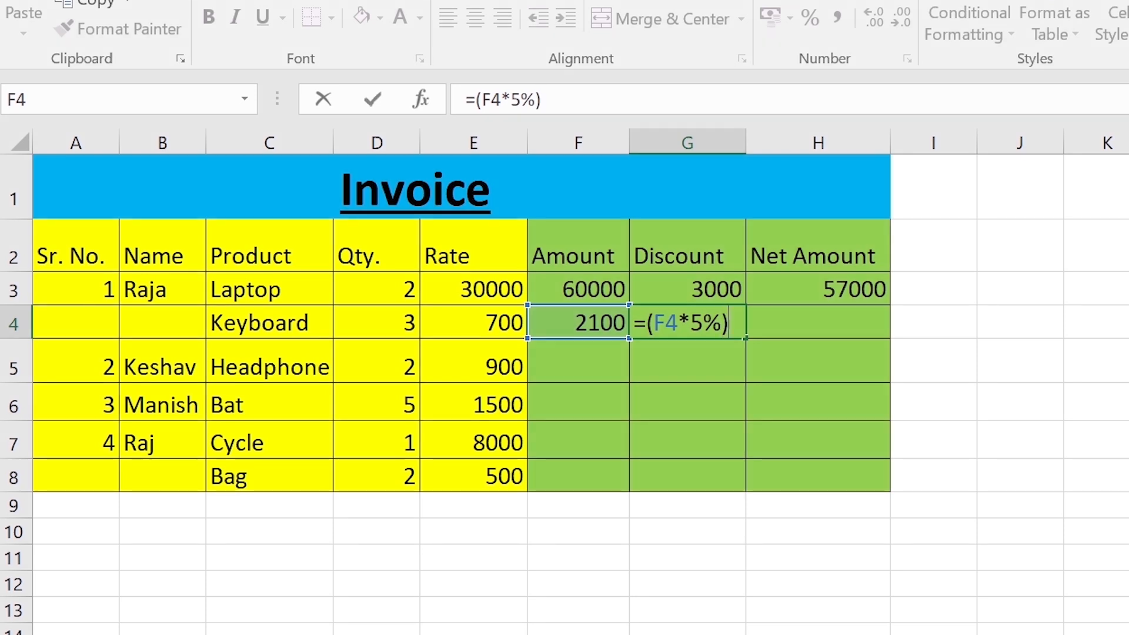
key(Return)
key(Up)
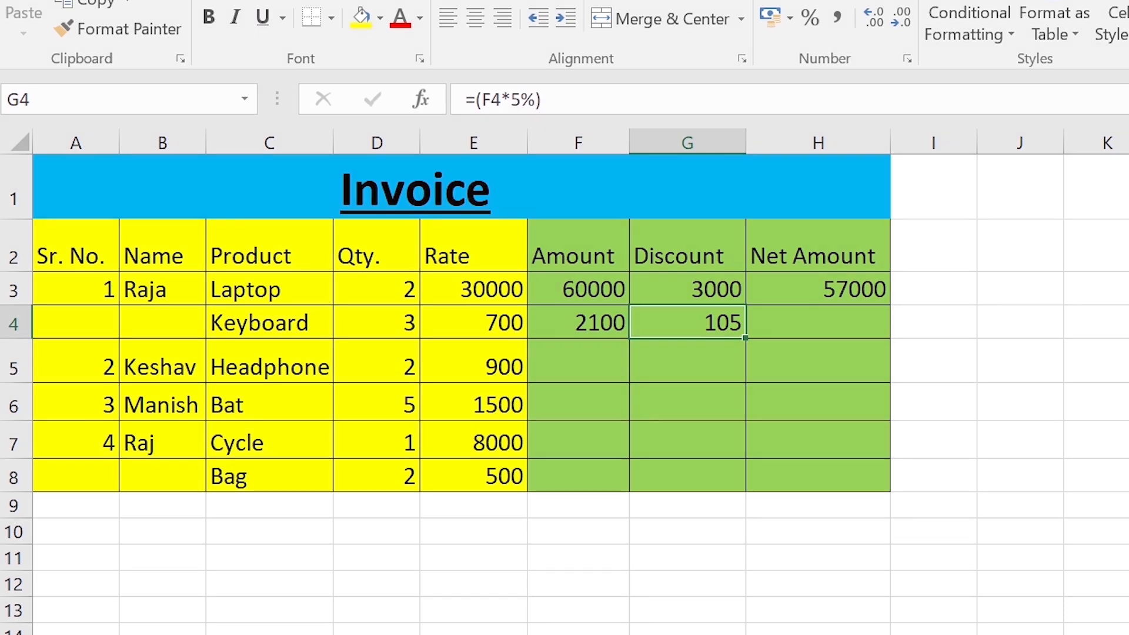
Calculate the keyboard's Net Amount in cell H4 by subtracting the discount with the formula =(F4-G4).
key(Right)
text(=()
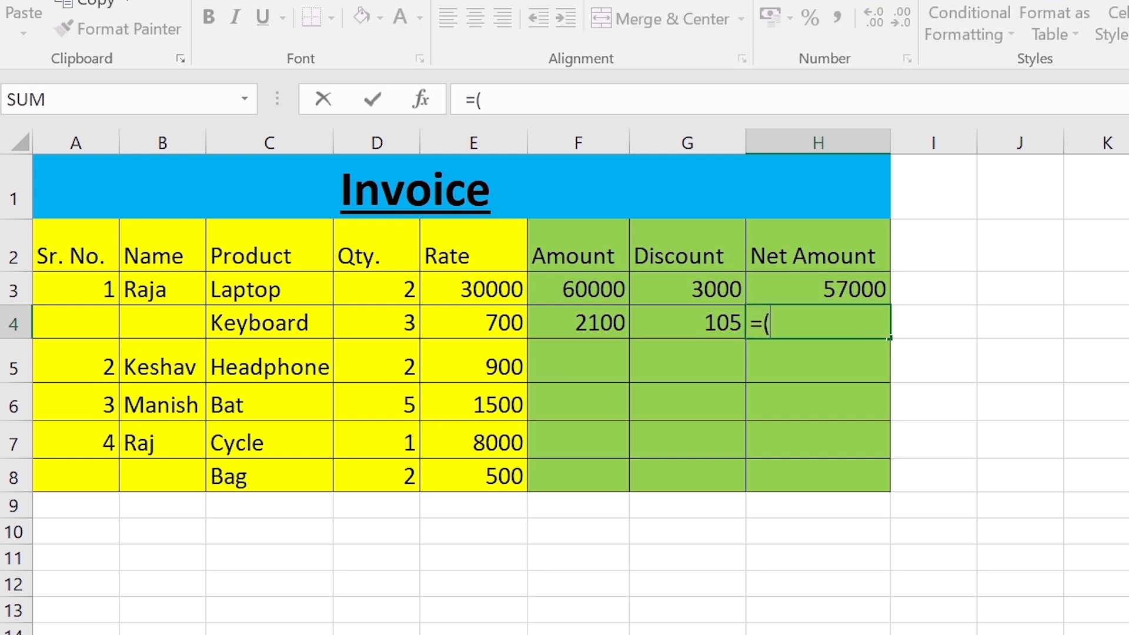
key(Left)
key(Left)
text(-)
key(Left)
text())
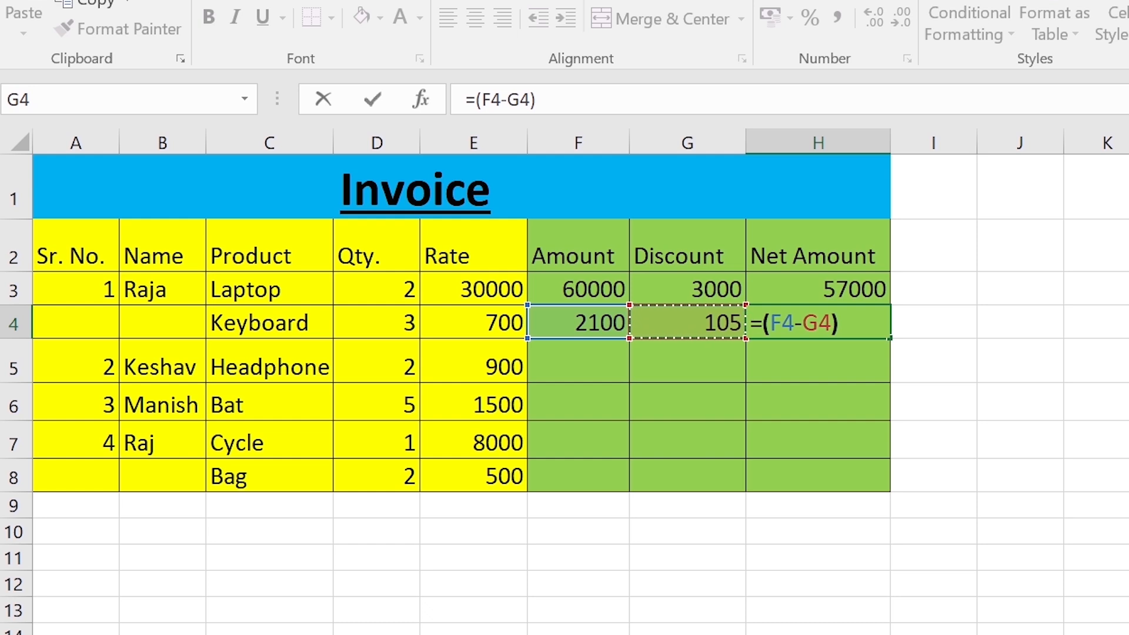
key(Return)
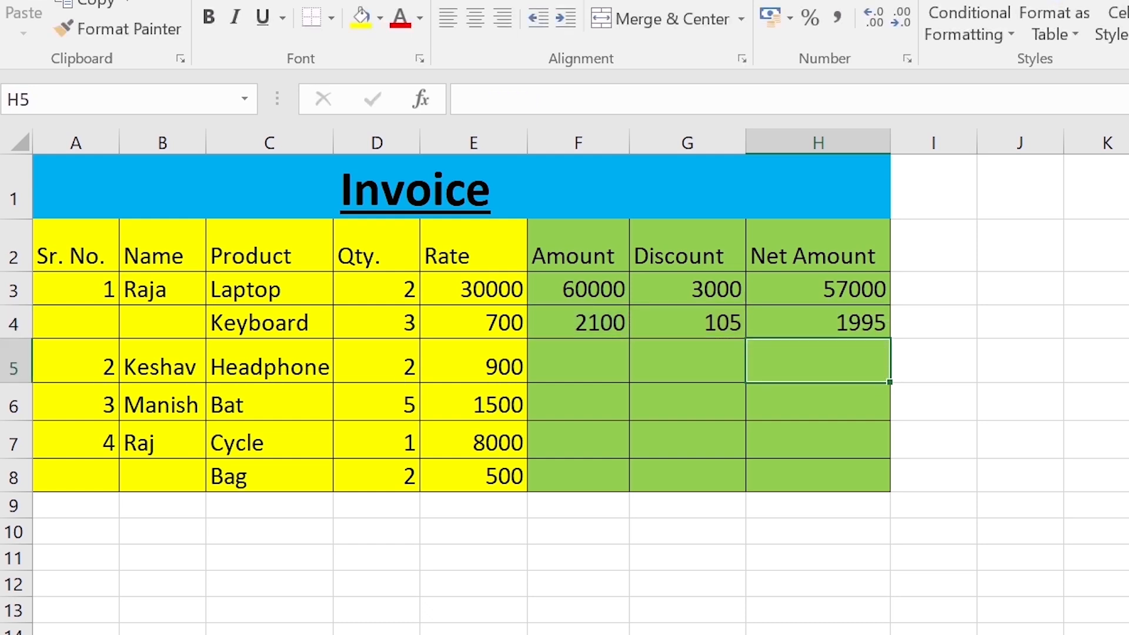
Fill the Amount, Discount and Net Amount formulas from F4:H4 down through row 8.
key(Up)
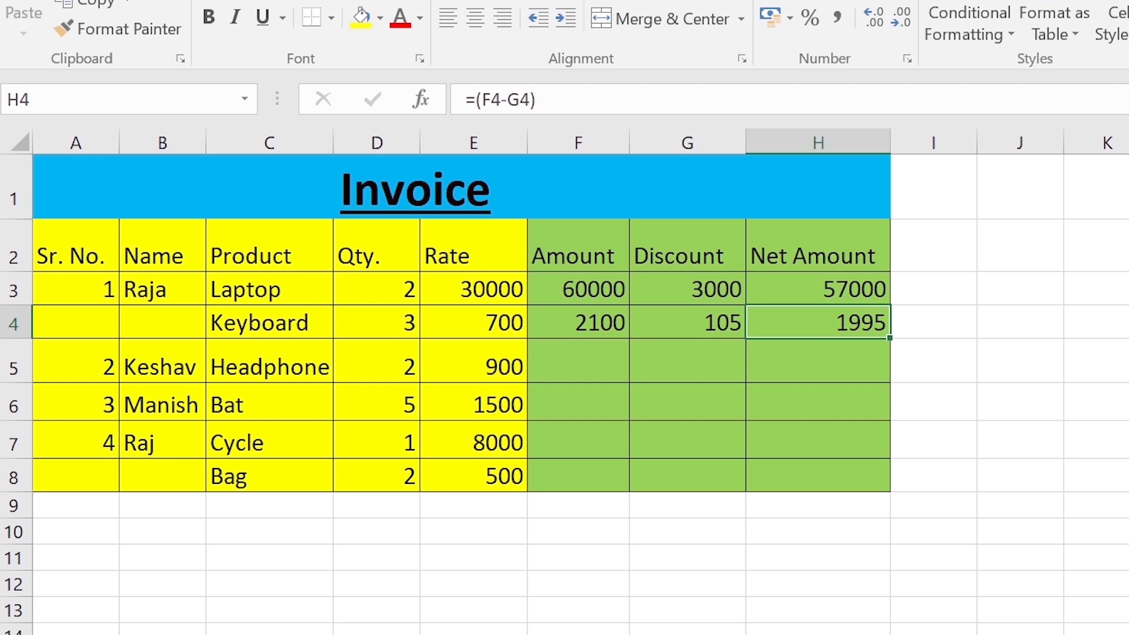
key(Left)
key(Left)
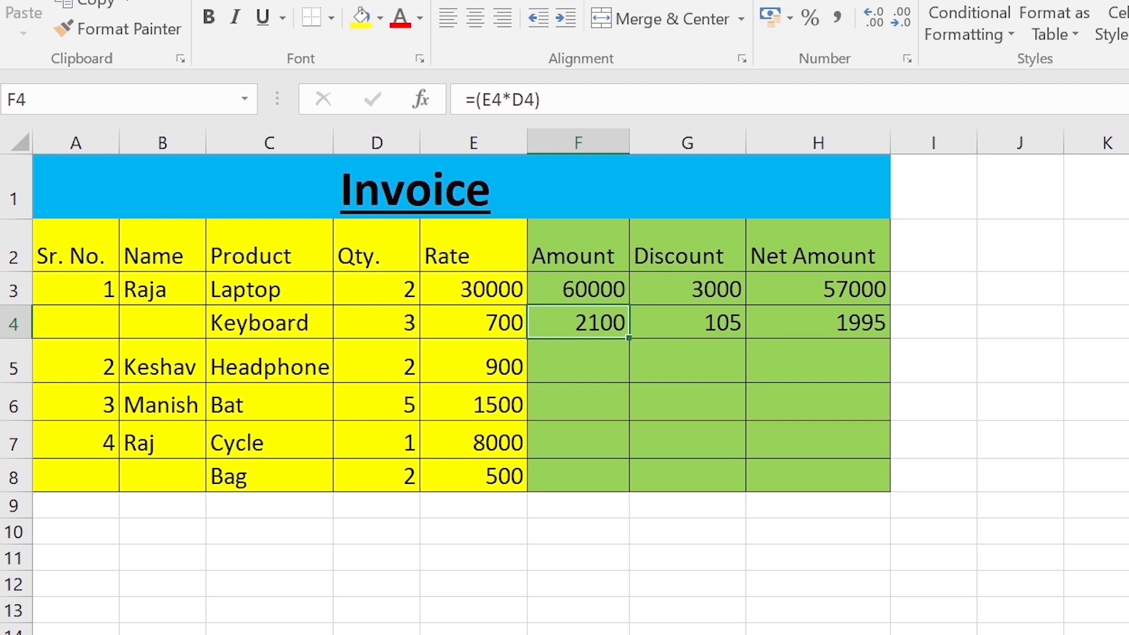
key(shift+Right)
key(shift+Right)
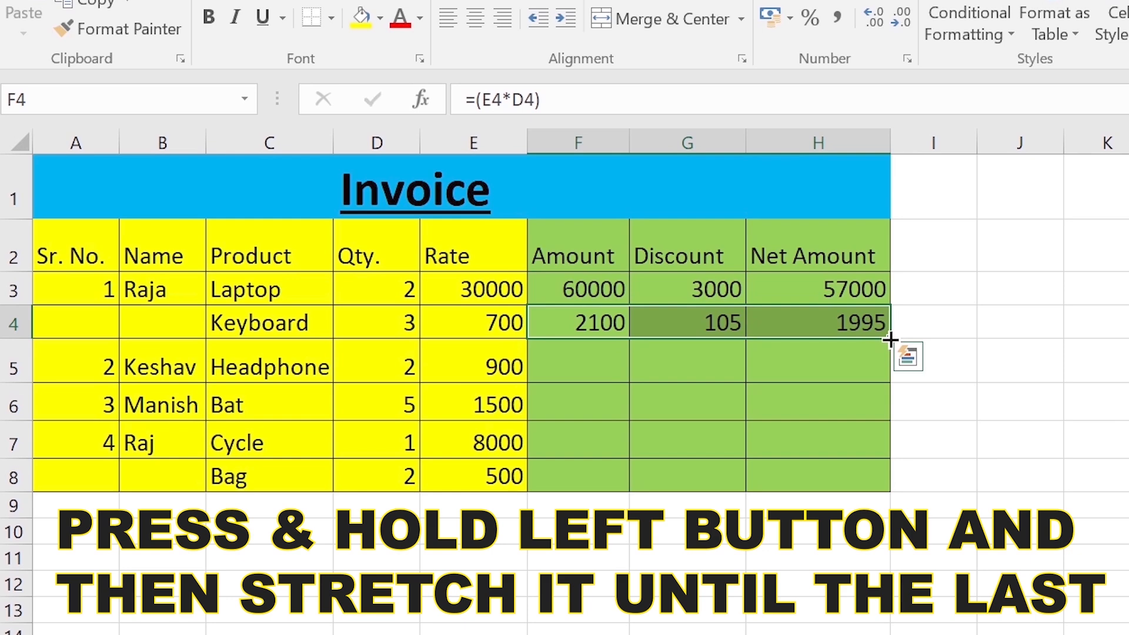
drag(889, 340, 892, 489)
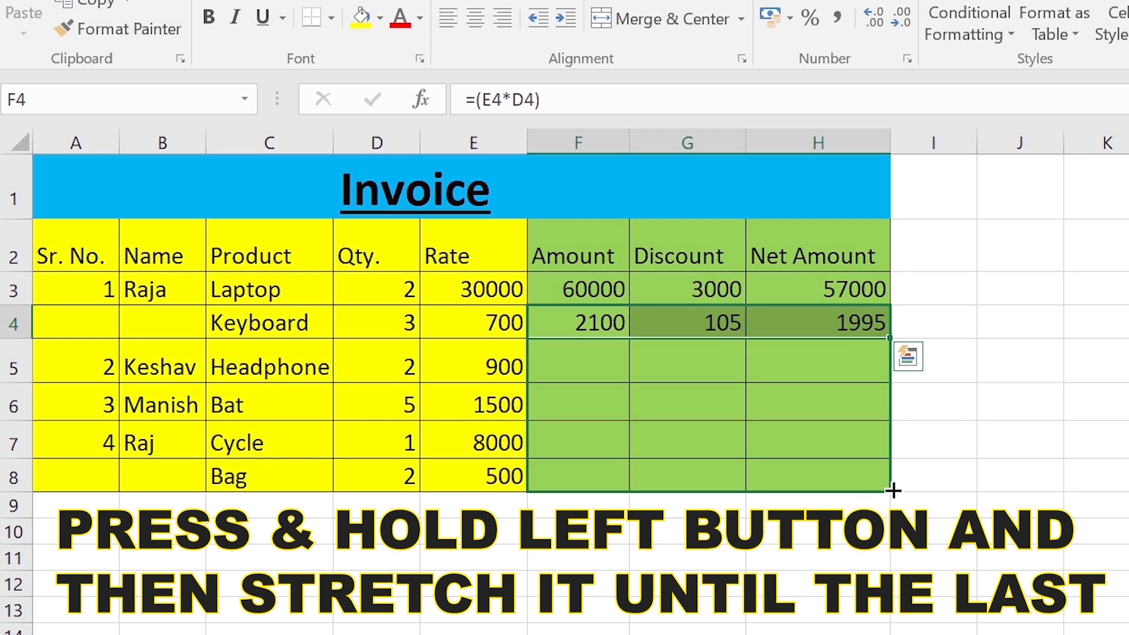
Undo the fill of the Amount, Discount and Net Amount formulas in rows 5 to 8.
drag(893, 490, 892, 490)
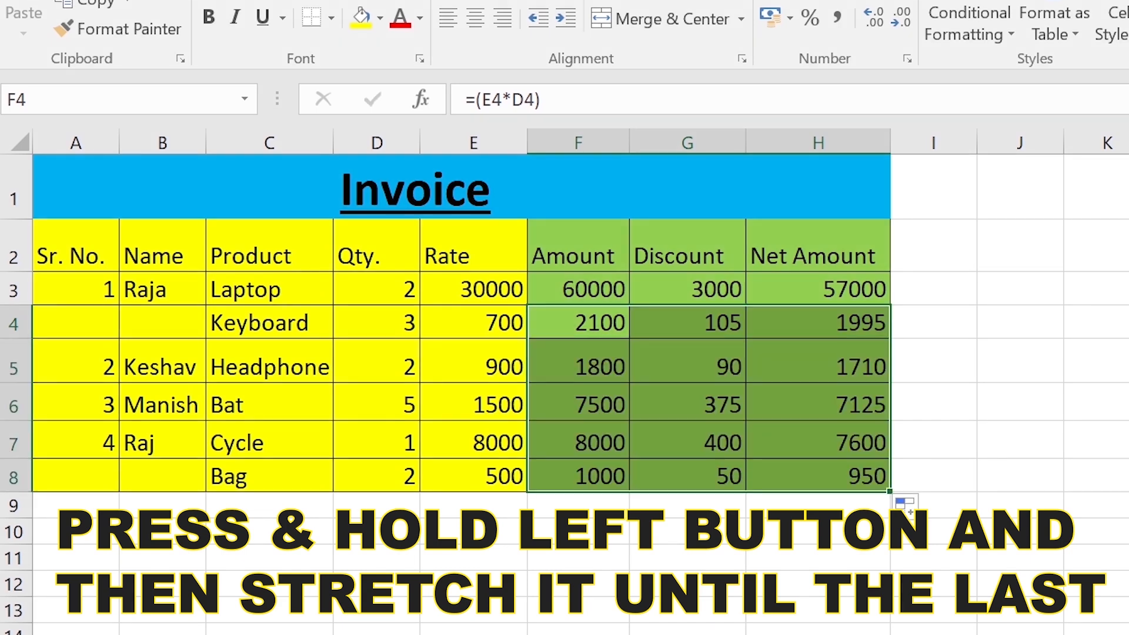
click(1128, 402)
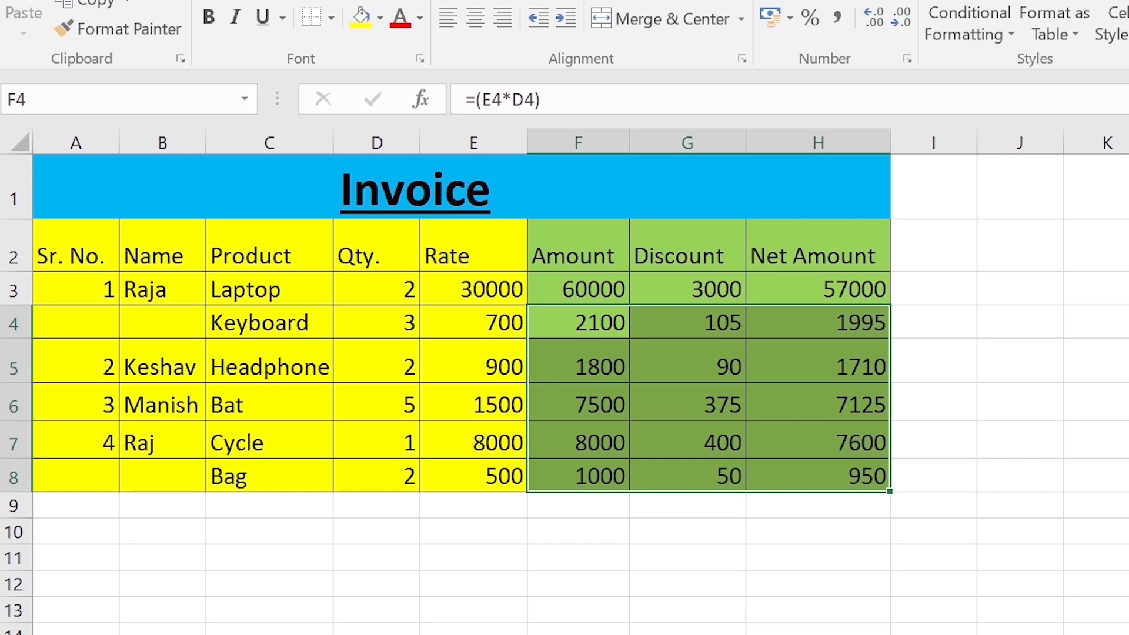
click(1128, 402)
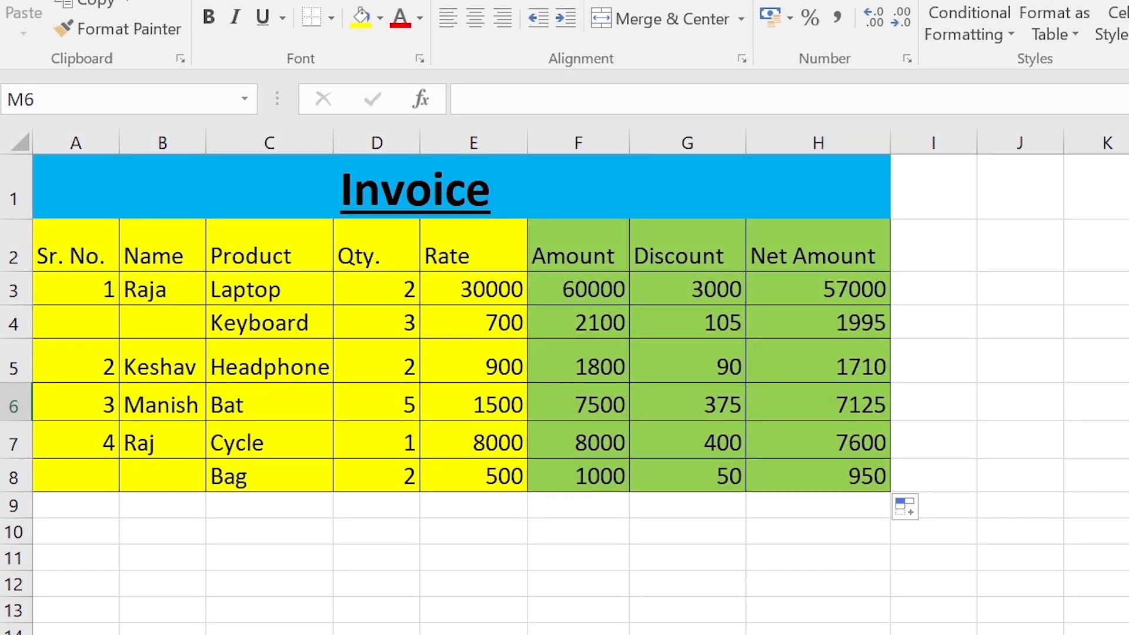
key(ctrl+z)
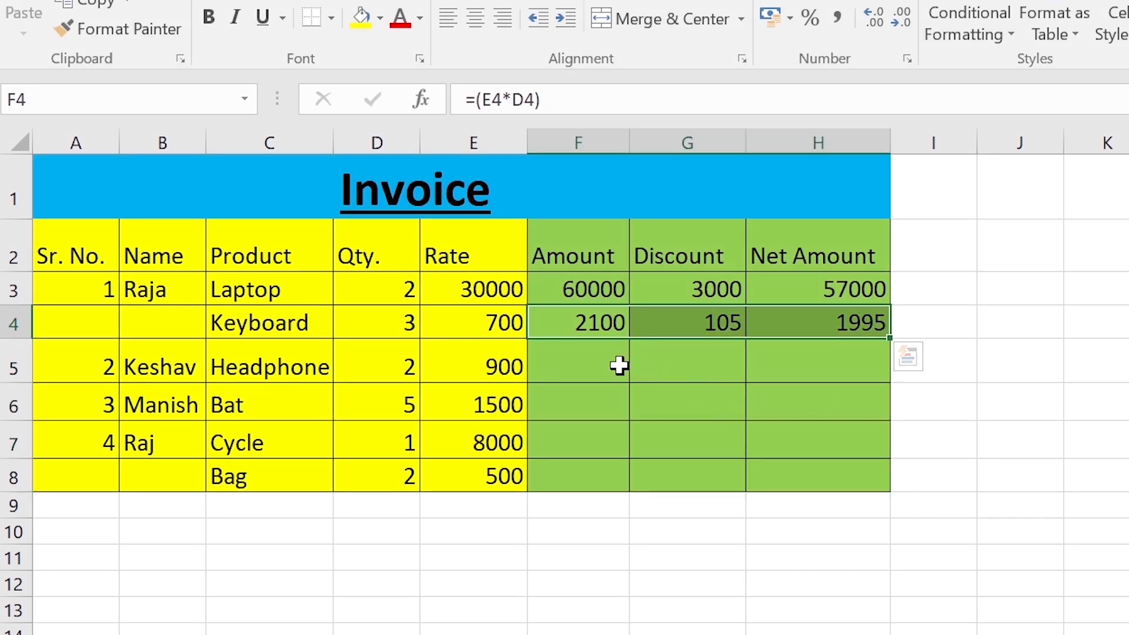
Select F4:H8 and use Fill Down to copy the keyboard row's Amount, Discount and Net Amount formulas to the remaining products.
click(615, 361)
click(603, 326)
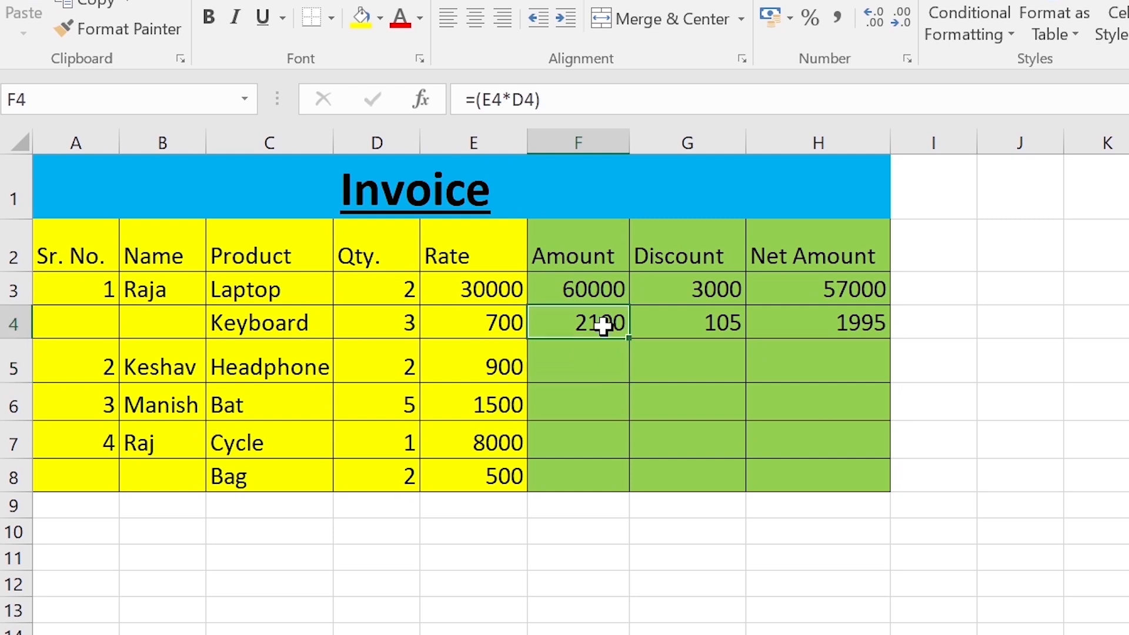
key(shift+Right)
key(shift+Right)
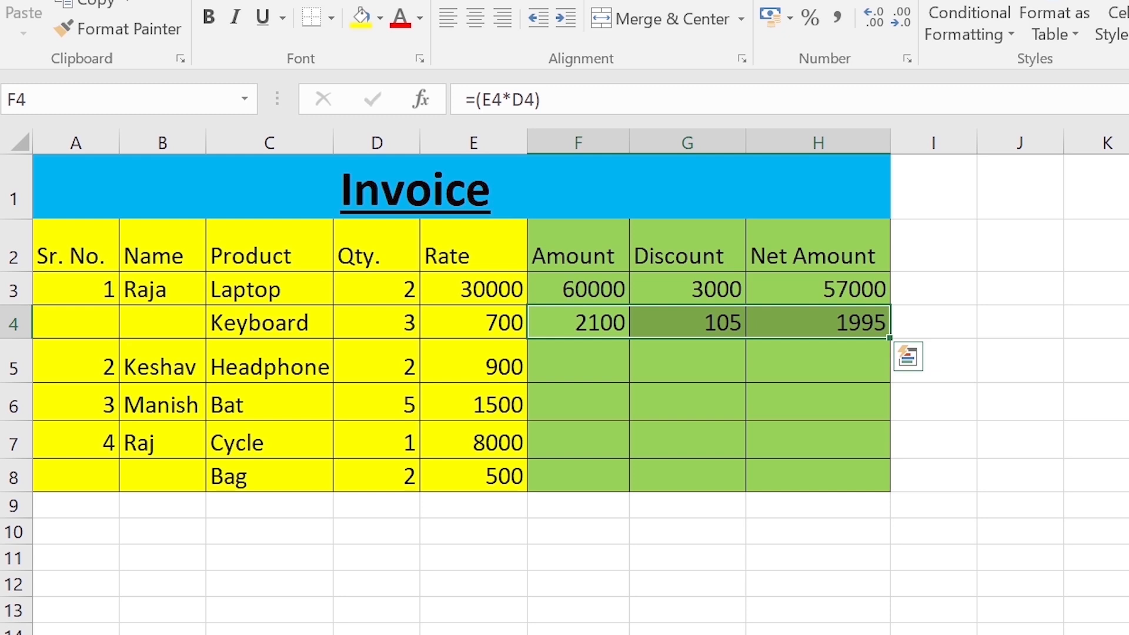
key(shift+Down)
key(shift+Down)
key(shift+Down)
key(shift+Down)
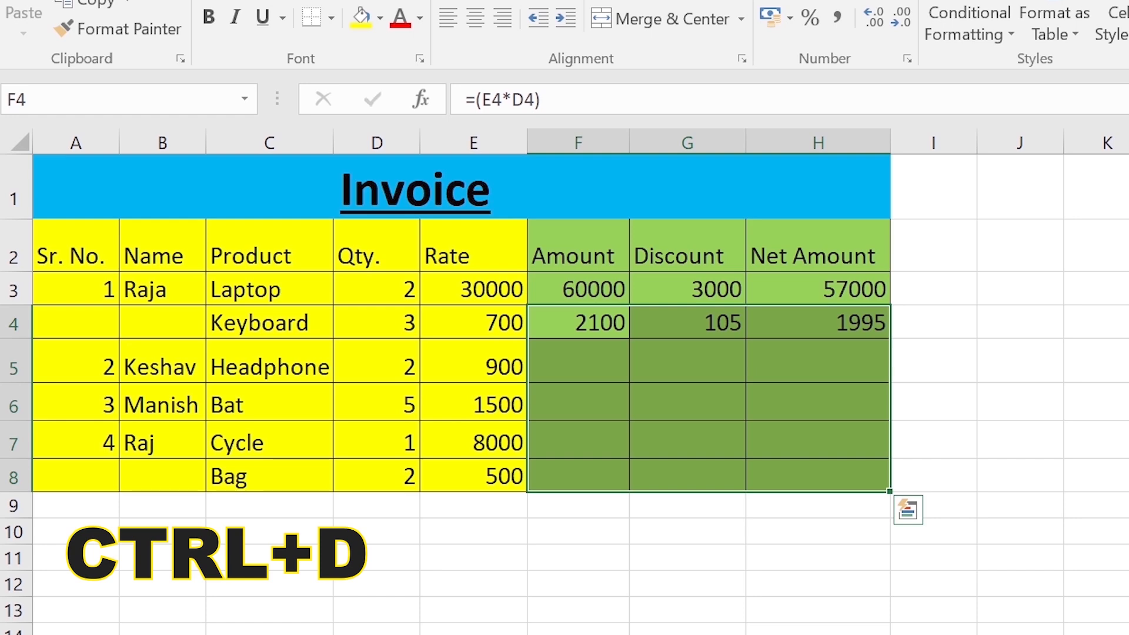
key(ctrl+d)
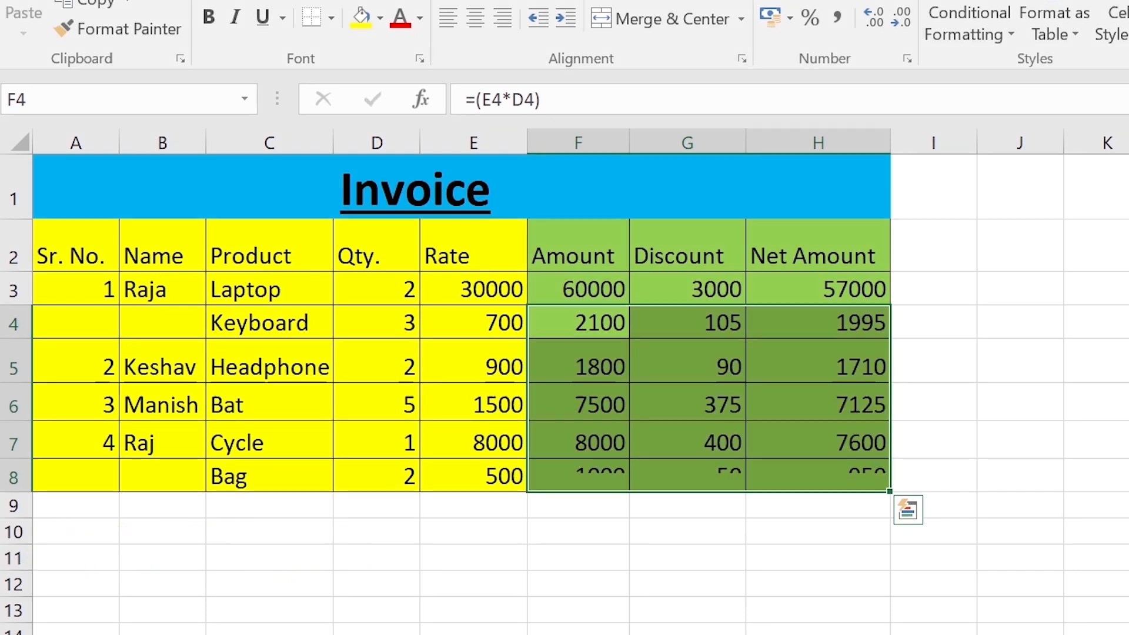